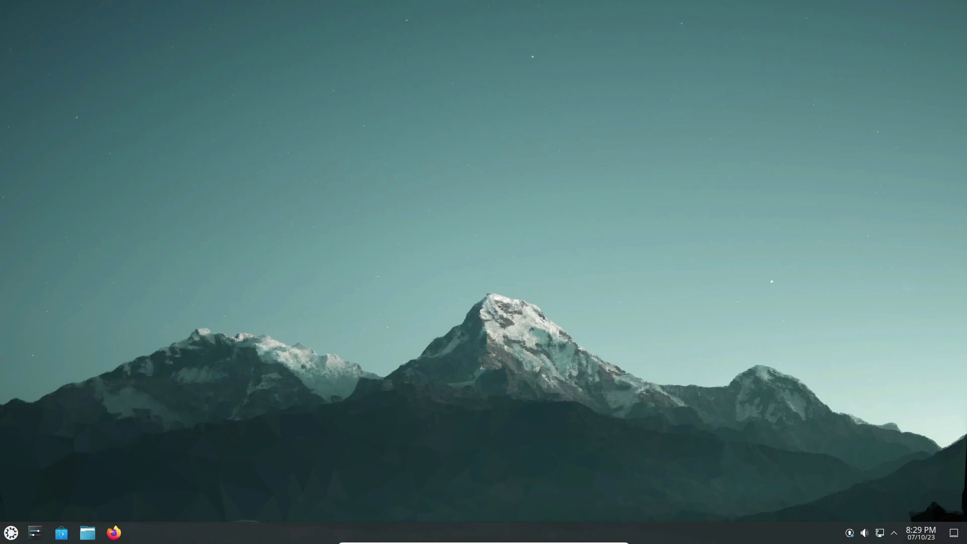
Browse the launcher's favourite apps and categories, including Multimedia and Office
{"action": "key", "text": "super"}
{"action": "key", "text": "Right"}
{"action": "key", "text": "Right"}
{"action": "key", "text": "Down"}
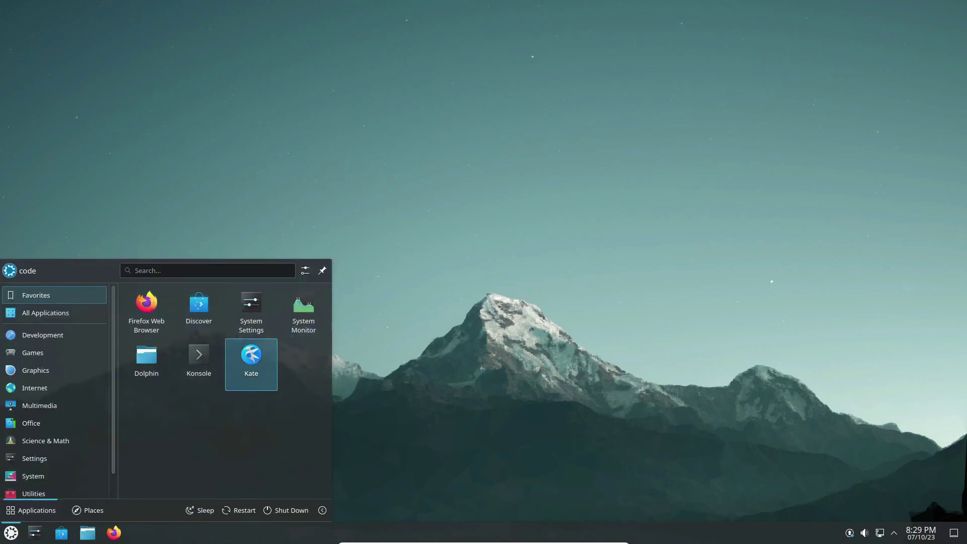
{"action": "key", "text": "Left"}
{"action": "key", "text": "Left"}
{"action": "key", "text": "Left"}
{"action": "key", "text": "Down"}
{"action": "key", "text": "Down"}
{"action": "key", "text": "Down"}
{"action": "key", "text": "Up"}
{"action": "key", "text": "Up"}
{"action": "key", "text": "Up"}
{"action": "key", "text": "Down"}
{"action": "key", "text": "Down"}
{"action": "key", "text": "Down"}
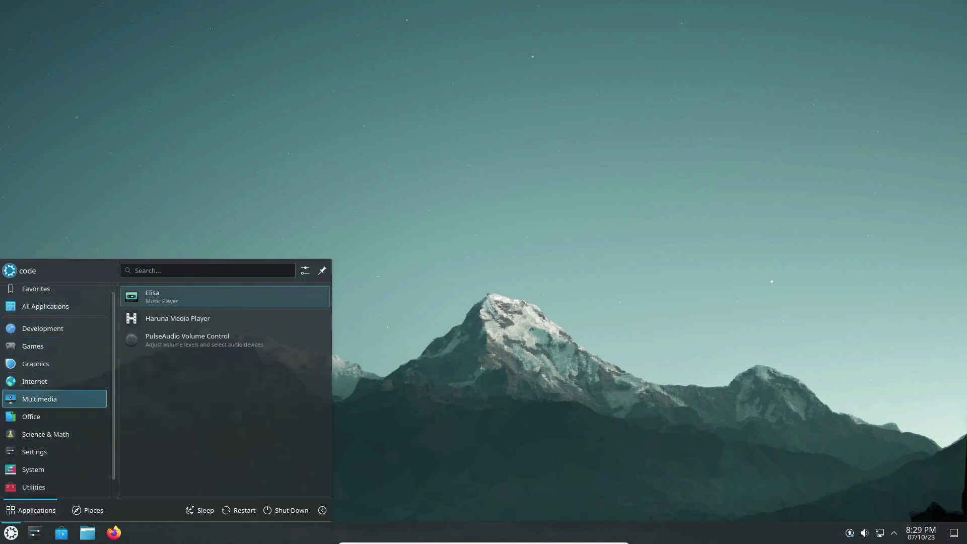
{"action": "key", "text": "Down"}
{"action": "key", "text": "Down"}
{"action": "key", "text": "Down"}
{"action": "key", "text": "Down"}
{"action": "key", "text": "Down"}
{"action": "key", "text": "Up"}
{"action": "key", "text": "Up"}
{"action": "key", "text": "Up"}
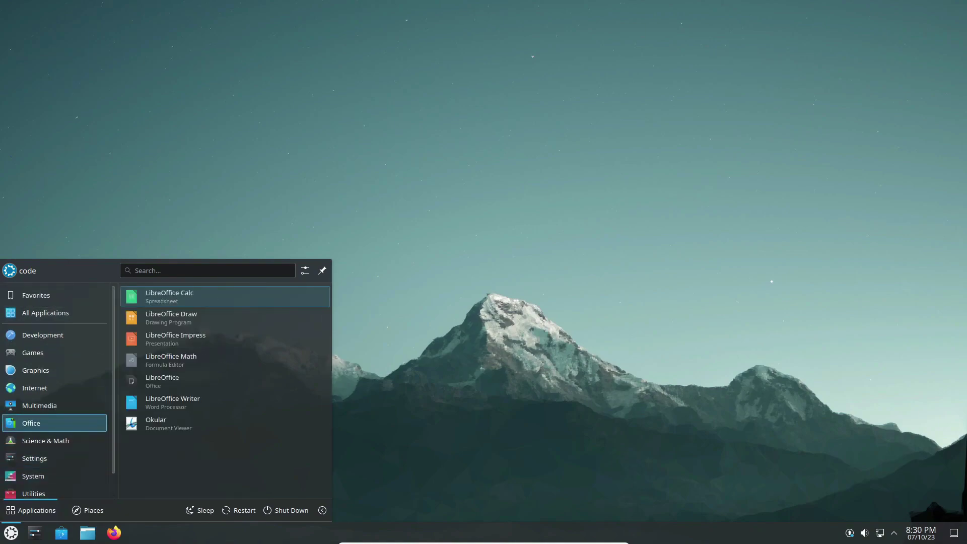
{"action": "key", "text": "Down"}
{"action": "key", "text": "Down"}
{"action": "key", "text": "Down"}
Step through the Office apps, then open and close the launcher's own settings
{"action": "key", "text": "Up"}
{"action": "key", "text": "Up"}
{"action": "key", "text": "Up"}
{"action": "key", "text": "Right"}
{"action": "key", "text": "Return"}
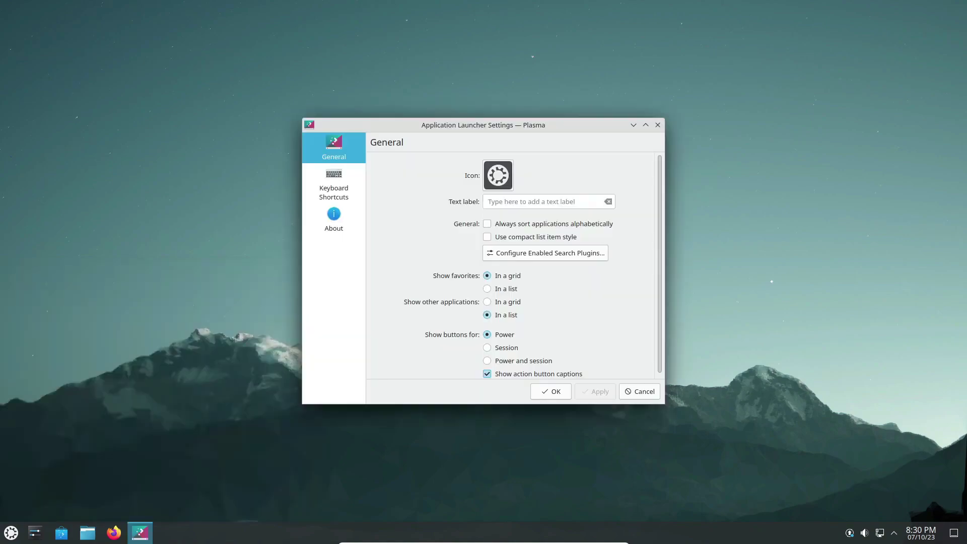
{"action": "key", "text": "Escape"}
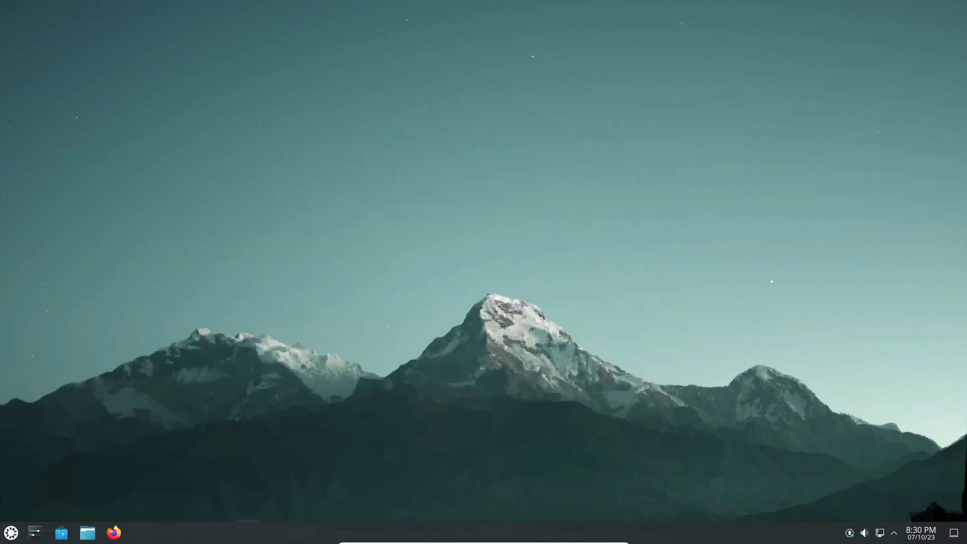
View the Qt Version on System Settings' About this System page, then quit System Settings
{"action": "key", "text": "super+1"}
{"action": "key", "text": "Down"}
{"action": "key", "text": "Down"}
{"action": "key", "text": "Down"}
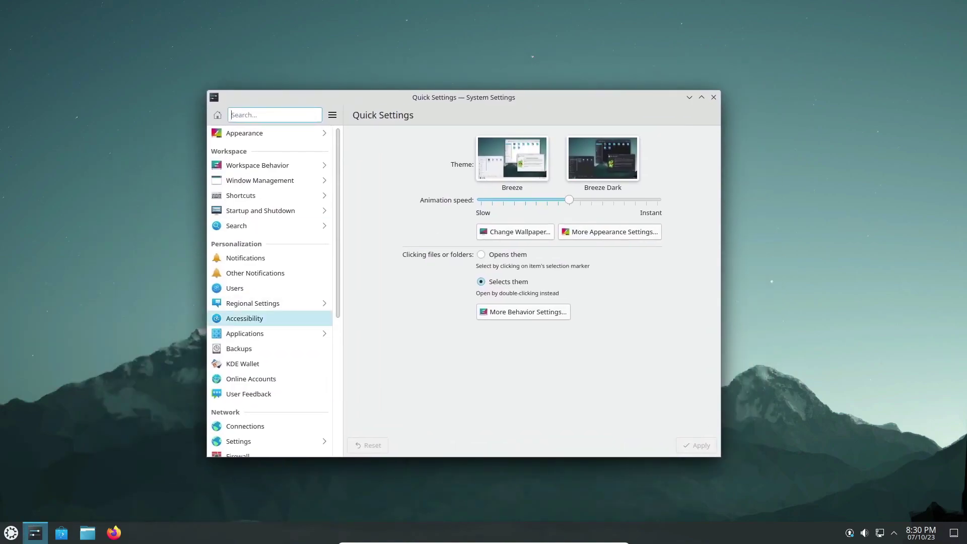
{"action": "key", "text": "Down"}
{"action": "key", "text": "Down"}
{"action": "key", "text": "Down"}
{"action": "key", "text": "Down"}
{"action": "key", "text": "Down"}
{"action": "key", "text": "Down"}
{"action": "key", "text": "Up"}
{"action": "key", "text": "Return"}
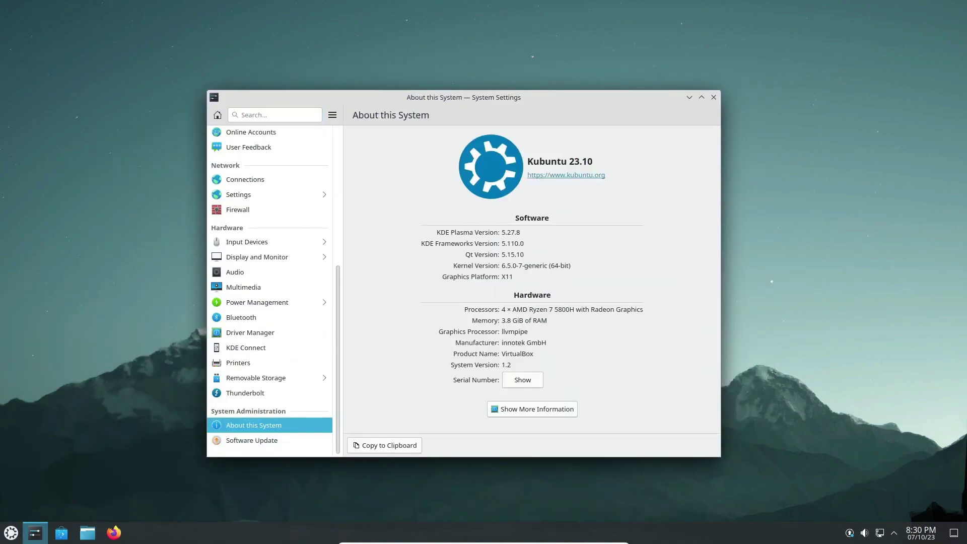
{"action": "key", "text": "Tab"}
{"action": "key", "text": "Tab"}
{"action": "key", "text": "ctrl+q"}
Run neofetch in Konsole, close the terminal, and reopen the application launcher
{"action": "key", "text": "super"}
{"action": "type", "text": "konsole"}
{"action": "key", "text": "Return"}
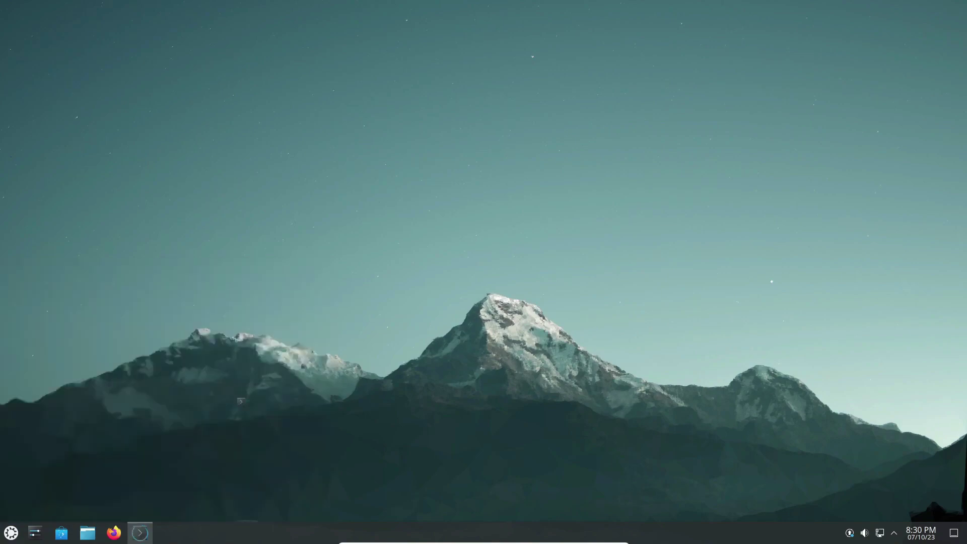
{"action": "type", "text": "neofetch"}
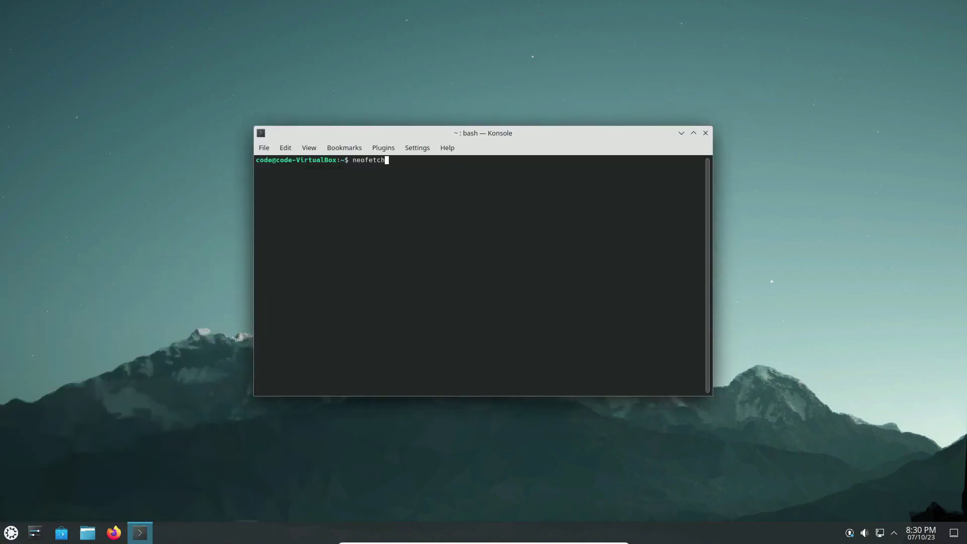
{"action": "key", "text": "Return"}
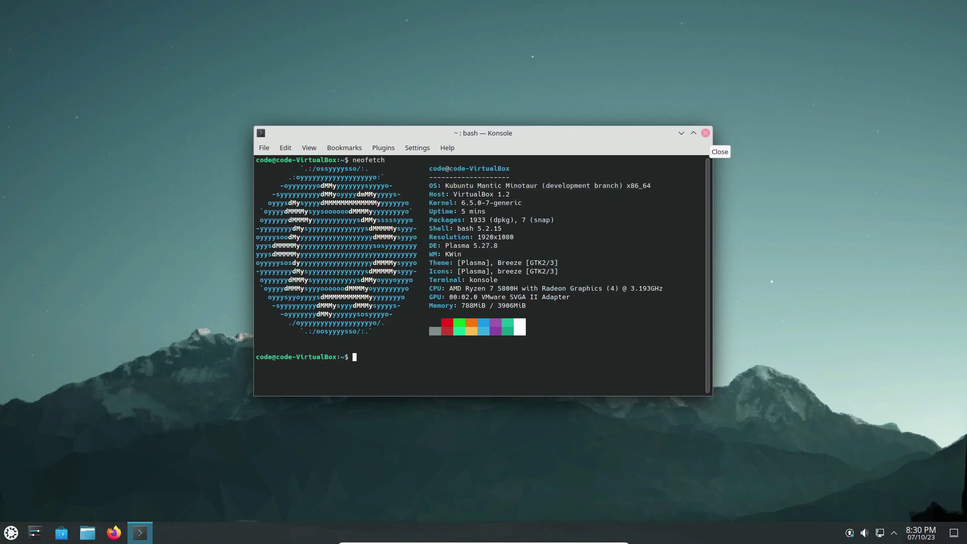
{"action": "left_click", "coordinate": [705, 133]}
{"action": "left_click", "coordinate": [11, 532]}
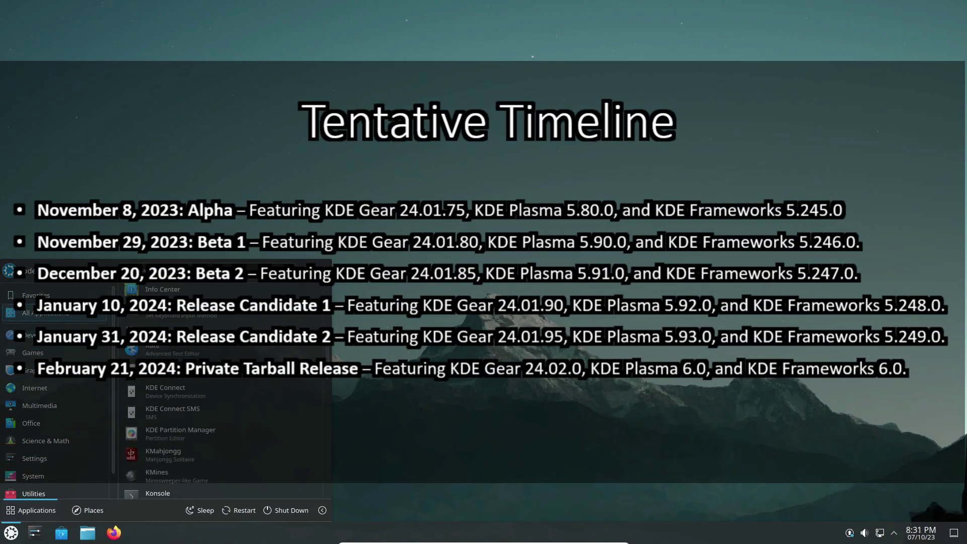
{"action": "scroll", "coordinate": [220, 423], "scroll_direction": "down", "scroll_amount": 2}
{"action": "scroll", "coordinate": [219, 423], "scroll_direction": "down", "scroll_amount": 2}
{"action": "scroll", "coordinate": [220, 423], "scroll_direction": "down", "scroll_amount": 2}
{"action": "scroll", "coordinate": [219, 422], "scroll_direction": "down", "scroll_amount": 2}
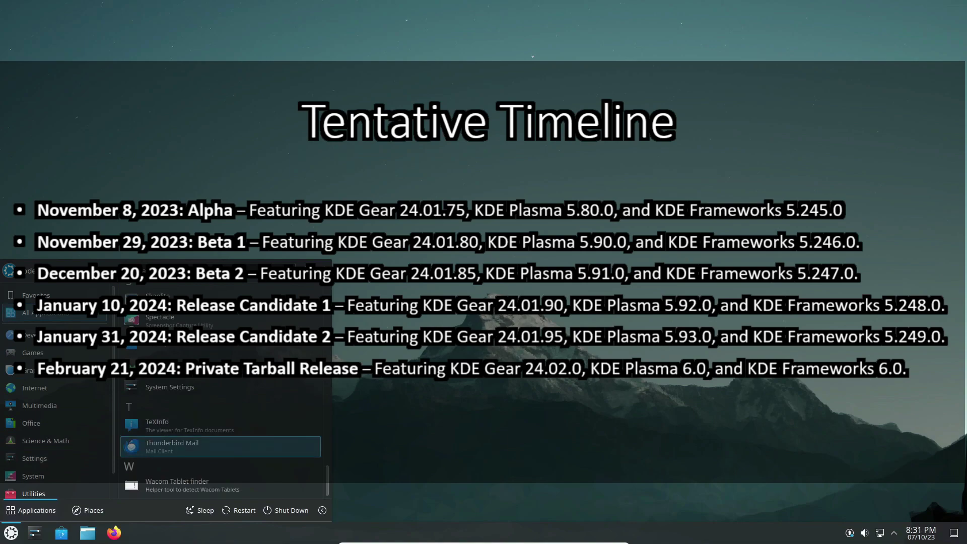
{"action": "scroll", "coordinate": [219, 423], "scroll_direction": "up", "scroll_amount": 2}
{"action": "scroll", "coordinate": [219, 423], "scroll_direction": "up", "scroll_amount": 2}
{"action": "scroll", "coordinate": [219, 423], "scroll_direction": "up", "scroll_amount": 2}
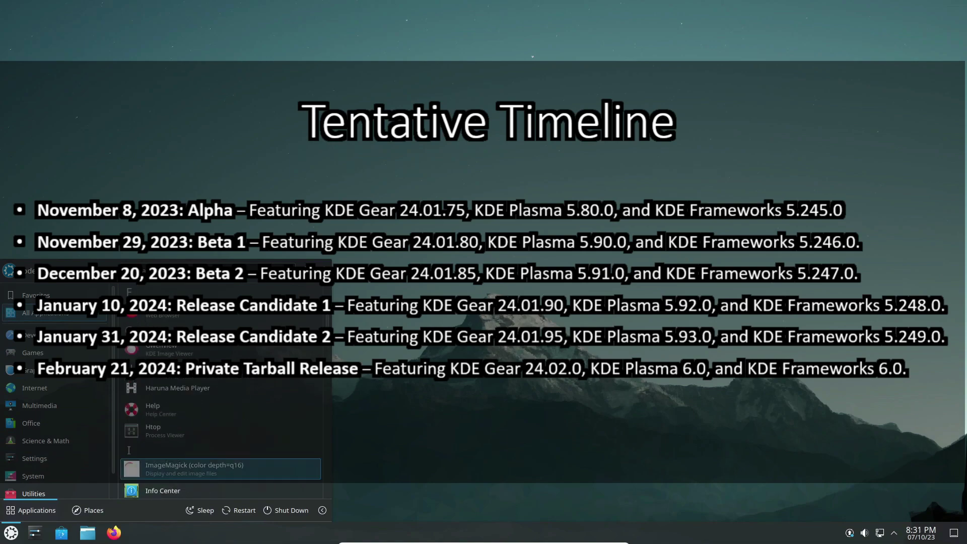
{"action": "scroll", "coordinate": [219, 424], "scroll_direction": "up", "scroll_amount": 2}
Open Dolphin, view its About KDE information, then quit Dolphin
{"action": "left_click", "coordinate": [88, 533]}
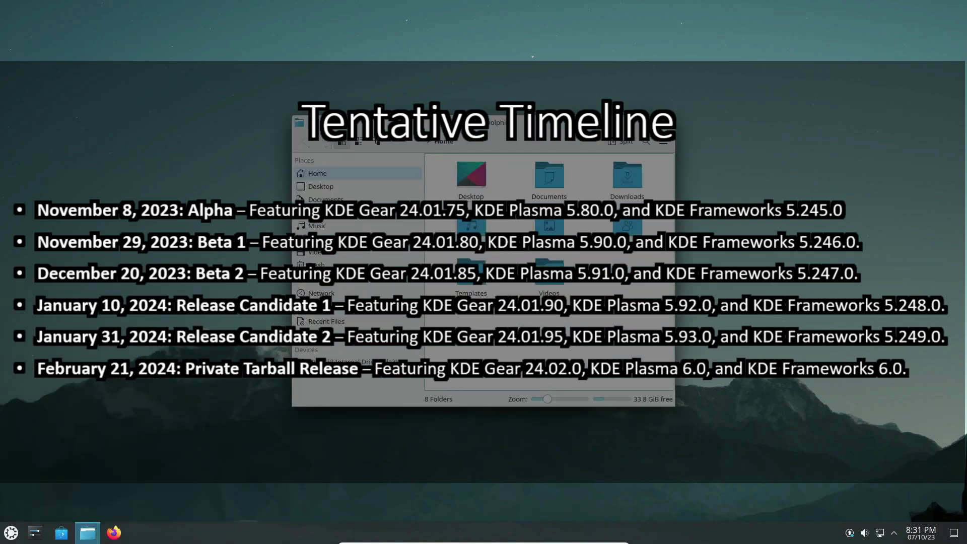
{"action": "left_click", "coordinate": [662, 141]}
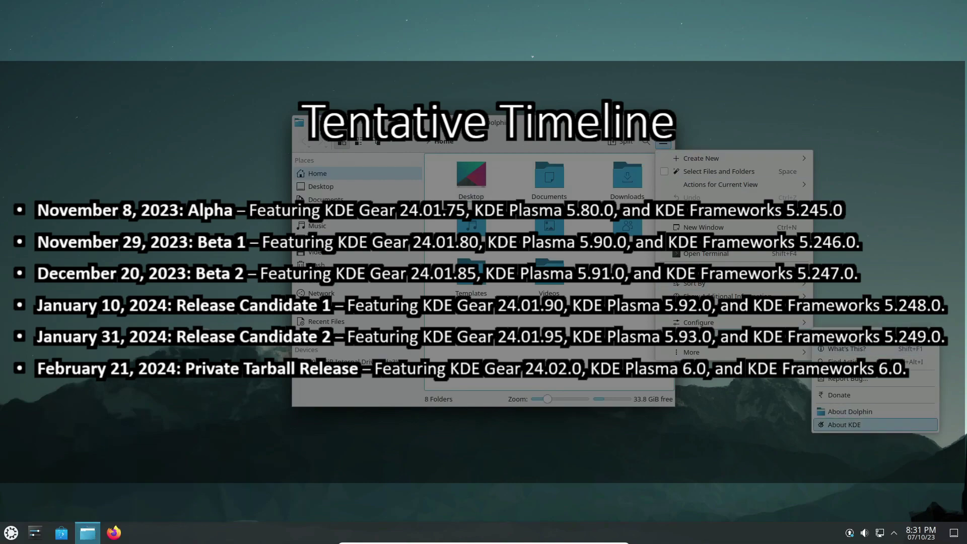
{"action": "left_click", "coordinate": [869, 425]}
{"action": "left_click", "coordinate": [646, 346]}
{"action": "left_click", "coordinate": [663, 142]}
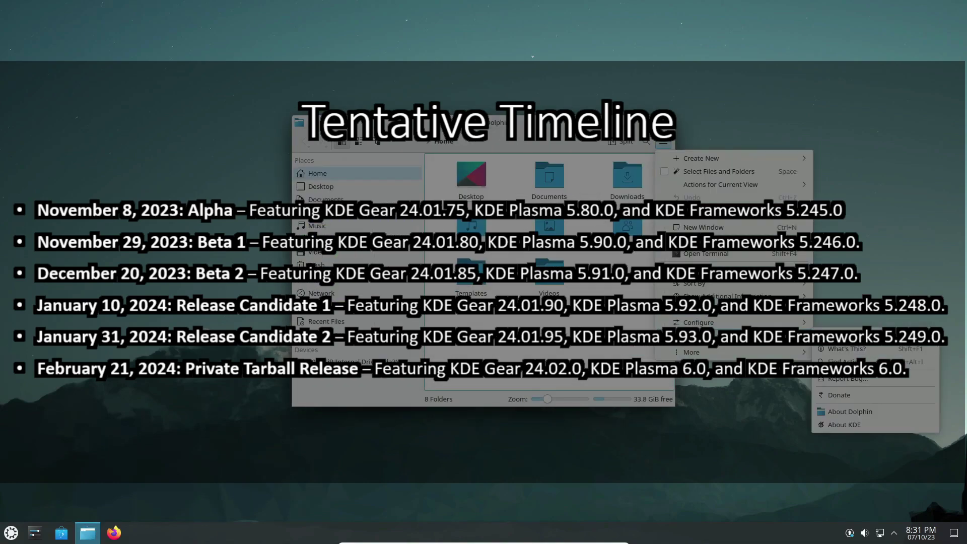
{"action": "key", "text": "Escape"}
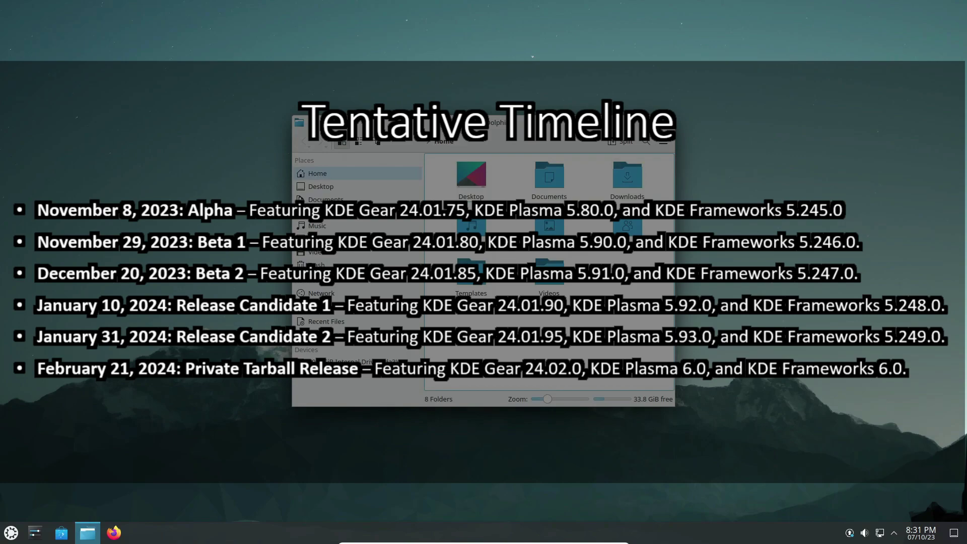
{"action": "key", "text": "ctrl+q"}
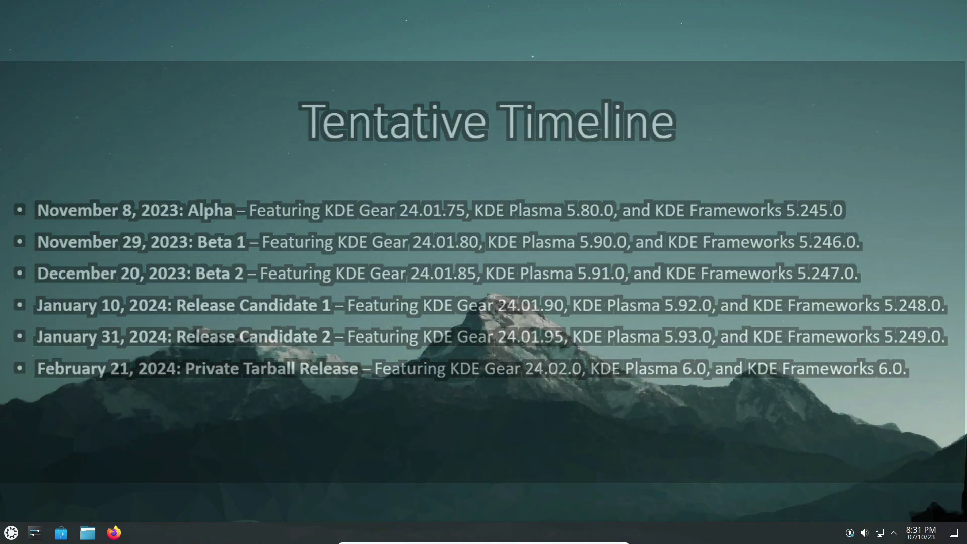
Open Konsole from the launcher and run neofetch
{"action": "key", "text": "super"}
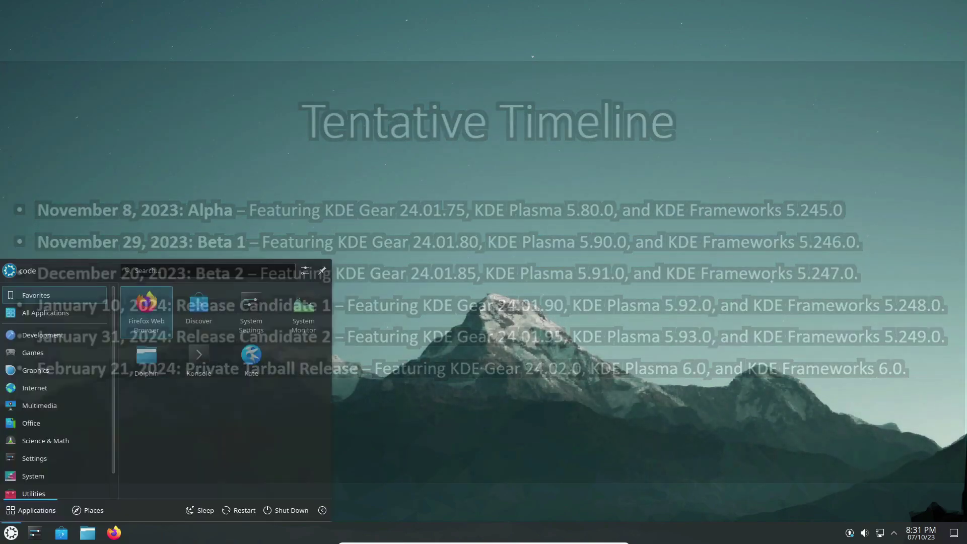
{"action": "key", "text": "Return"}
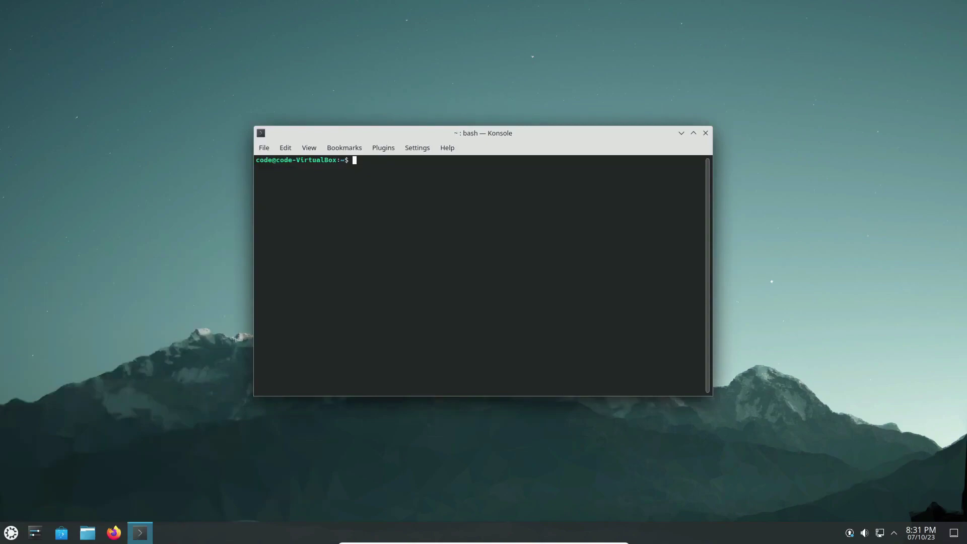
{"action": "type", "text": "neofetch"}
{"action": "key", "text": "Return"}
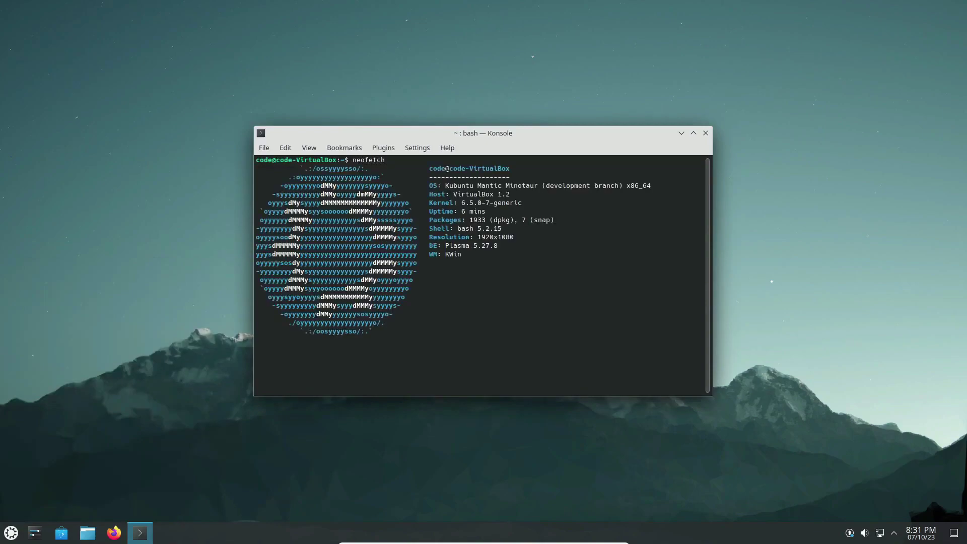
Close the Konsole window and reopen the application launcher
{"action": "left_click", "coordinate": [705, 133]}
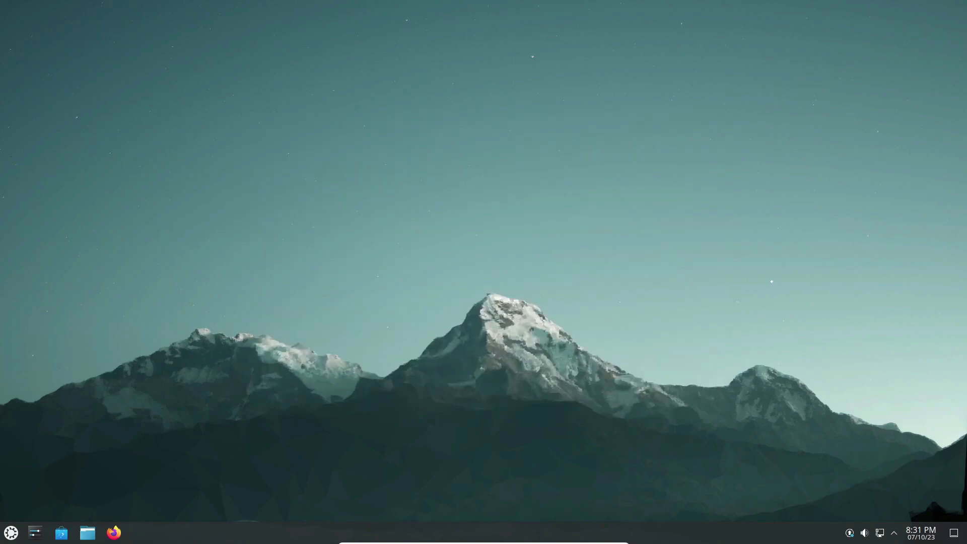
{"action": "key", "text": "super"}
{"action": "scroll", "coordinate": [219, 394], "scroll_direction": "down", "scroll_amount": 3}
{"action": "scroll", "coordinate": [219, 392], "scroll_direction": "down", "scroll_amount": 5}
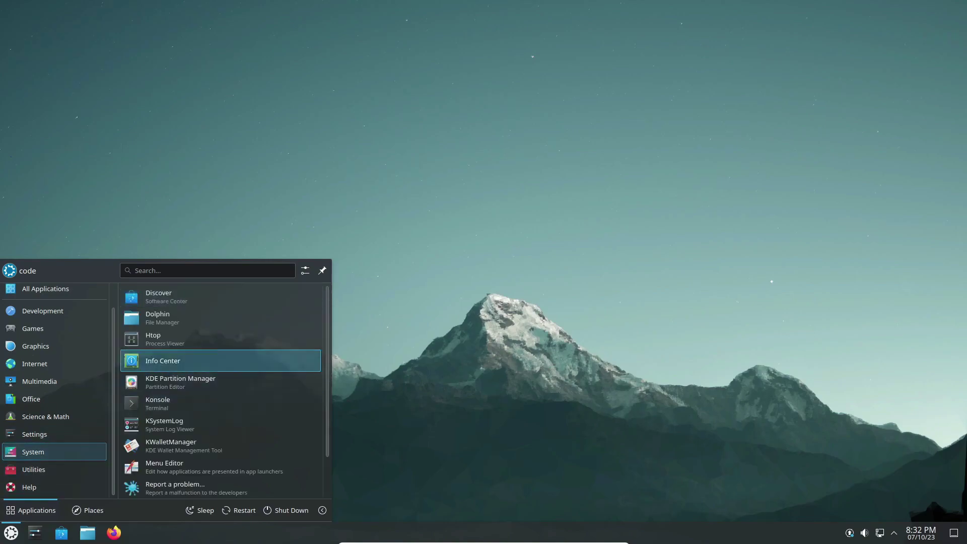
Launch Info Center and System Monitor, then close System Monitor
{"action": "left_click", "coordinate": [162, 360]}
{"action": "left_click", "coordinate": [270, 151]}
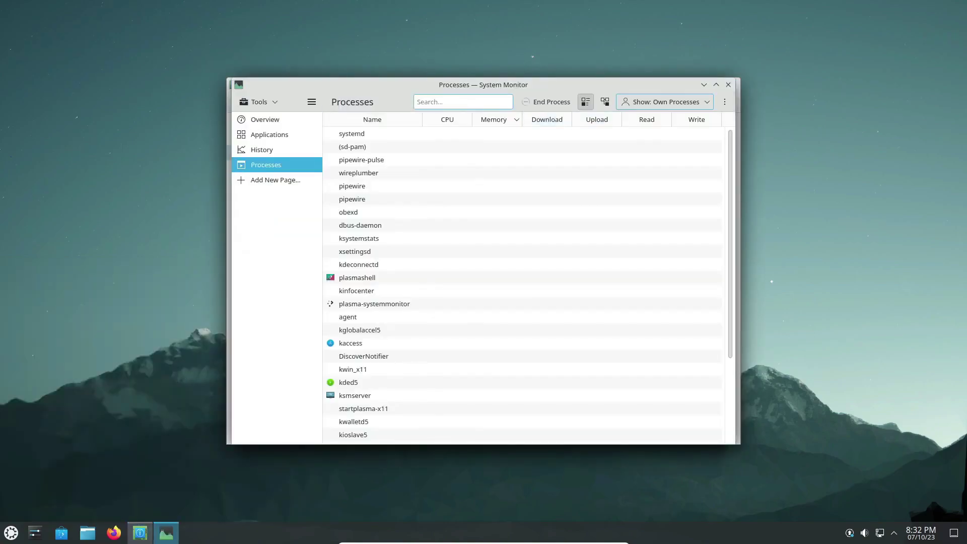
{"action": "left_click", "coordinate": [728, 84]}
{"action": "left_click", "coordinate": [273, 137]}
{"action": "left_click", "coordinate": [257, 200]}
{"action": "left_click", "coordinate": [234, 102]}
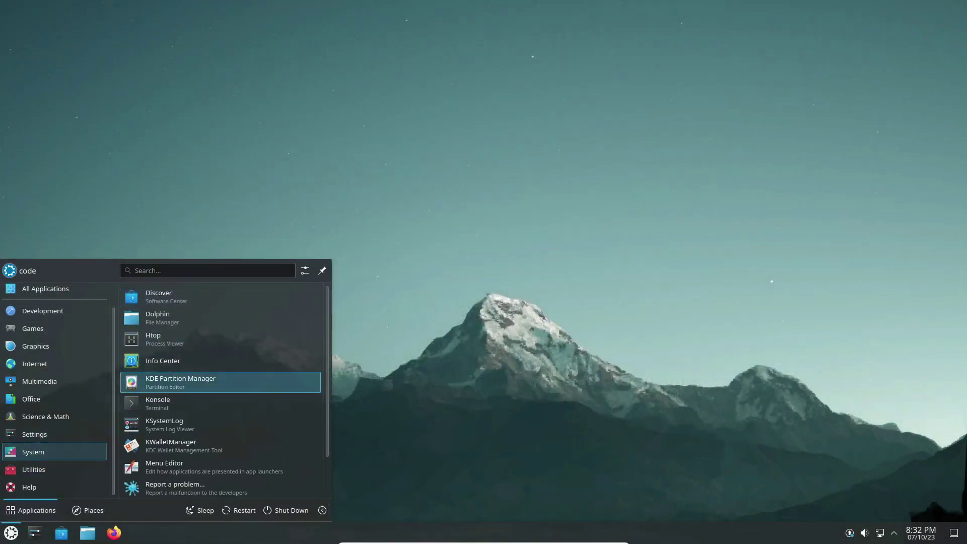
{"action": "scroll", "coordinate": [221, 389], "scroll_direction": "down", "scroll_amount": 2}
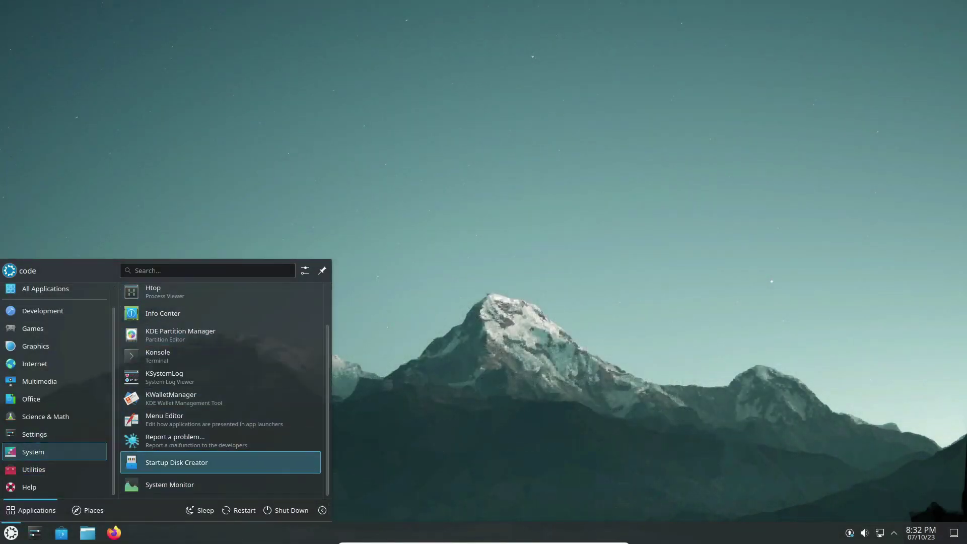
{"action": "key", "text": "Return"}
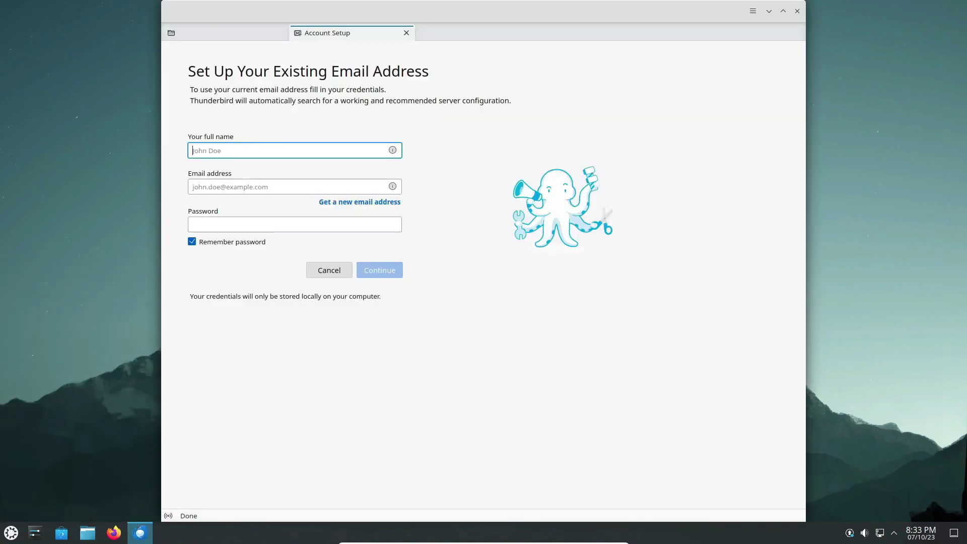
{"action": "left_click", "coordinate": [406, 33]}
{"action": "left_click", "coordinate": [795, 33]}
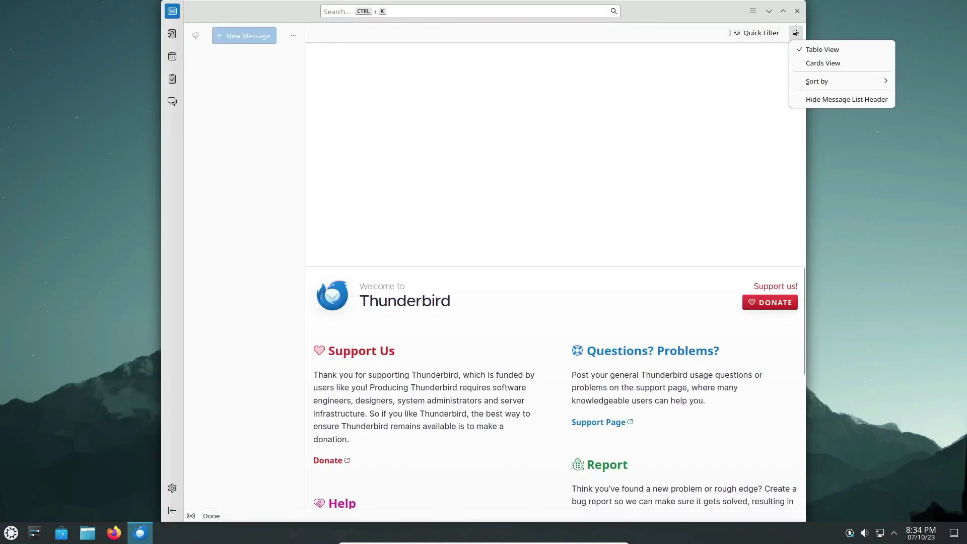
{"action": "left_click", "coordinate": [752, 10]}
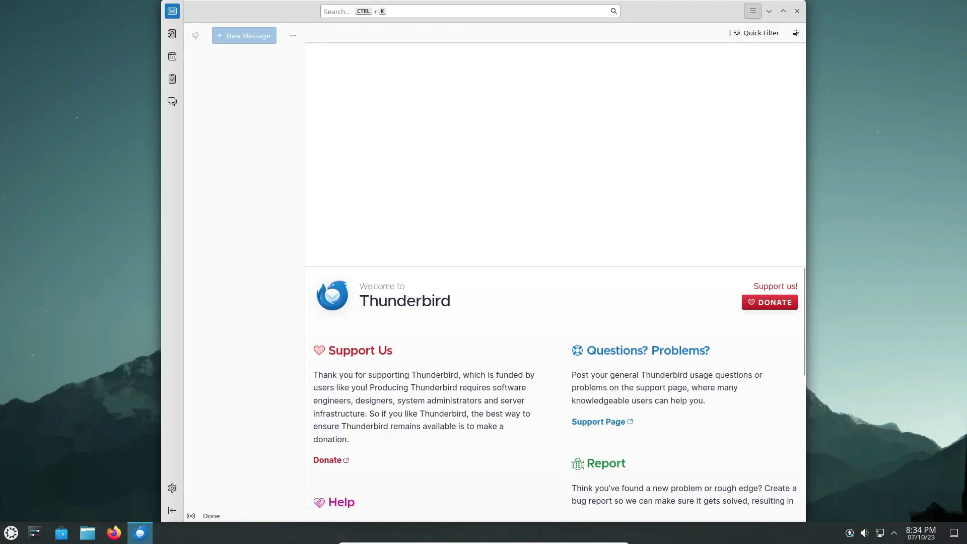
{"action": "left_click", "coordinate": [638, 201]}
{"action": "left_click", "coordinate": [647, 186]}
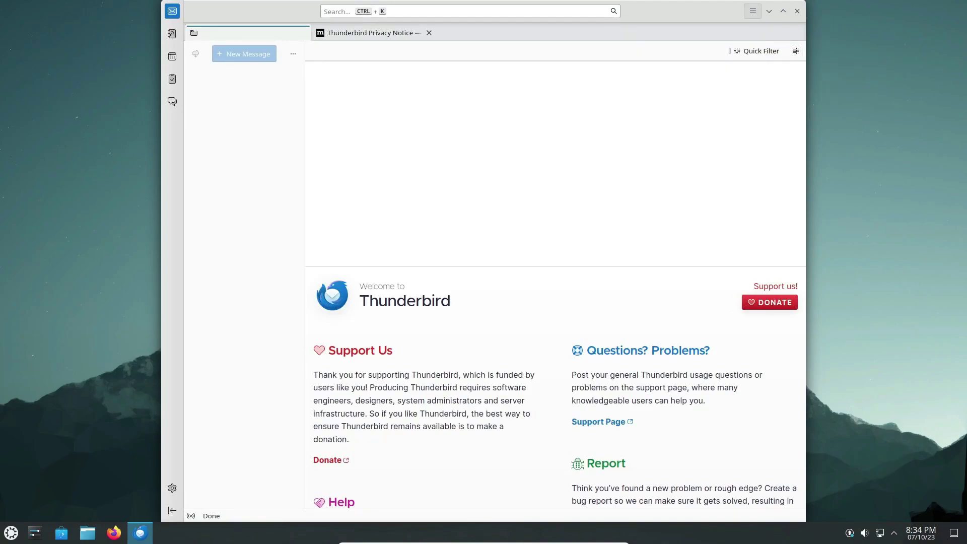
{"action": "key", "text": "Escape"}
{"action": "key", "text": "ctrl+q"}
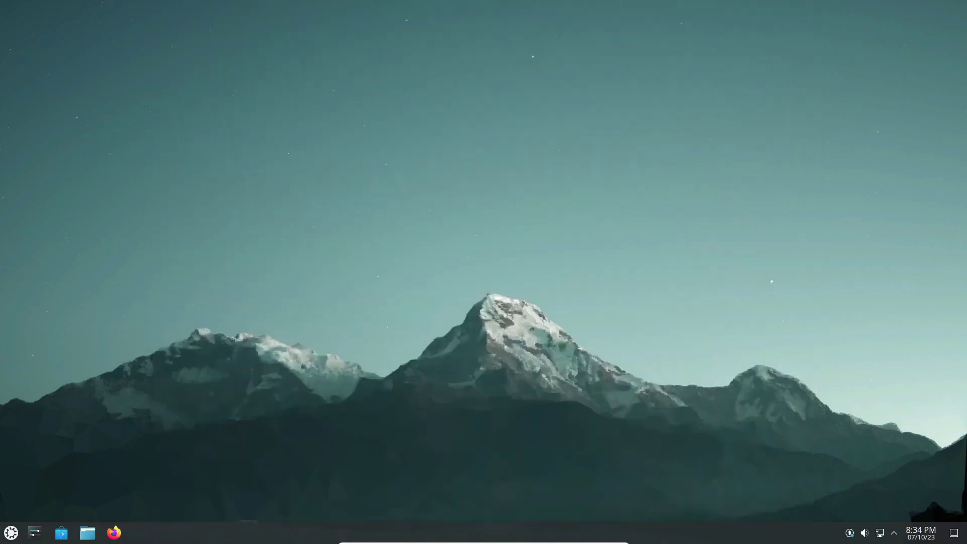
Launch Firefox and close its privacy notice and welcome tabs
{"action": "left_click", "coordinate": [113, 532]}
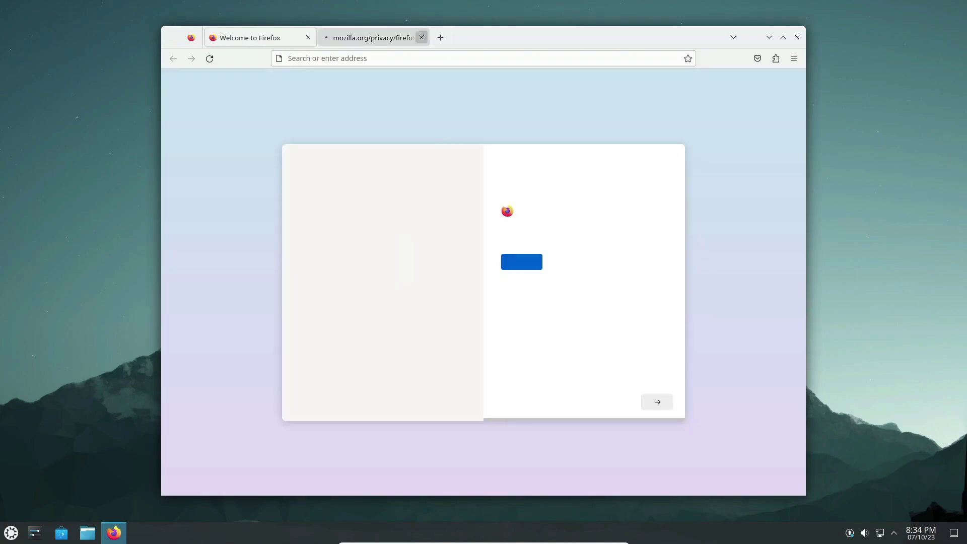
{"action": "left_click", "coordinate": [421, 37]}
{"action": "key", "text": "ctrl+t"}
Open About Firefox to check the browser version 117.0.1
{"action": "left_click", "coordinate": [307, 37]}
{"action": "left_click", "coordinate": [794, 58]}
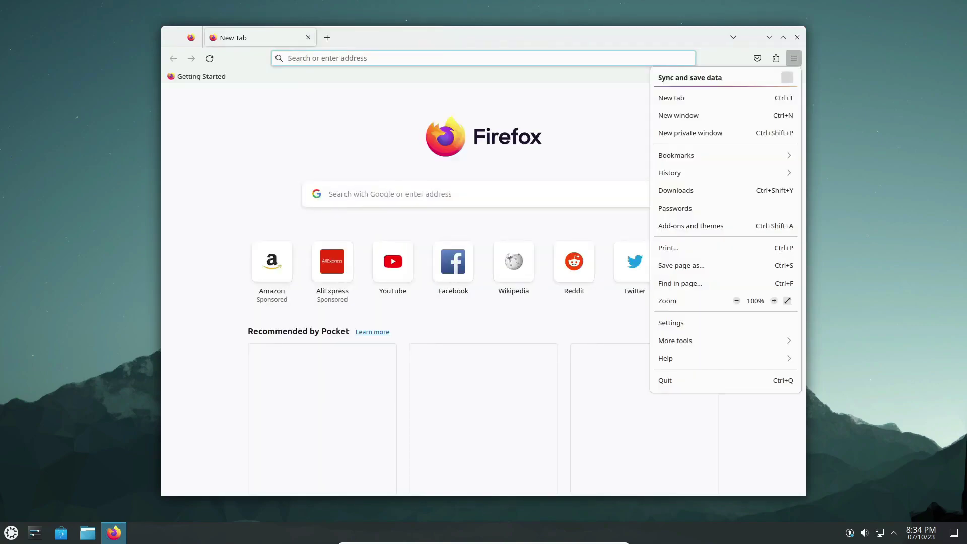
{"action": "left_click", "coordinate": [665, 360]}
{"action": "left_click", "coordinate": [673, 207]}
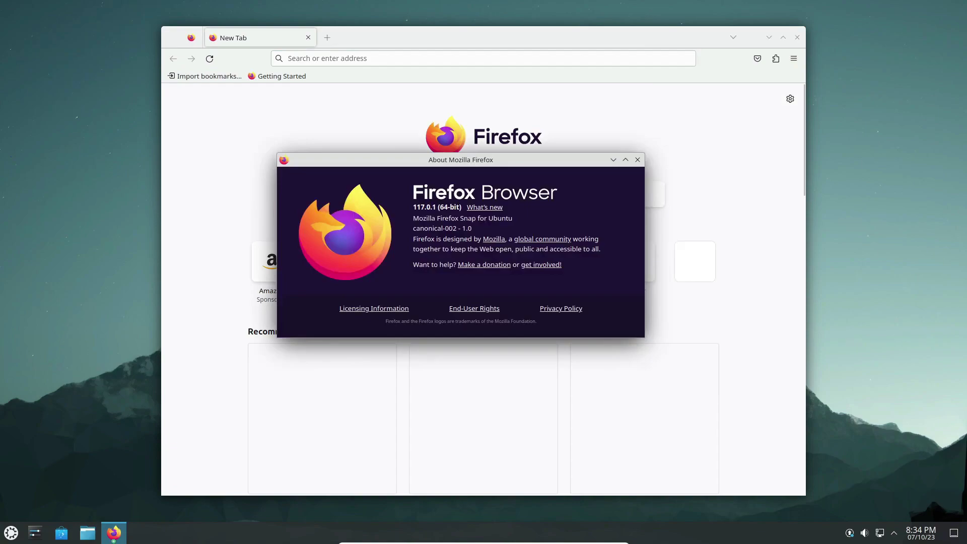
Close the About dialog and Firefox, then launch Konsole
{"action": "left_click", "coordinate": [637, 159]}
{"action": "left_click", "coordinate": [797, 36]}
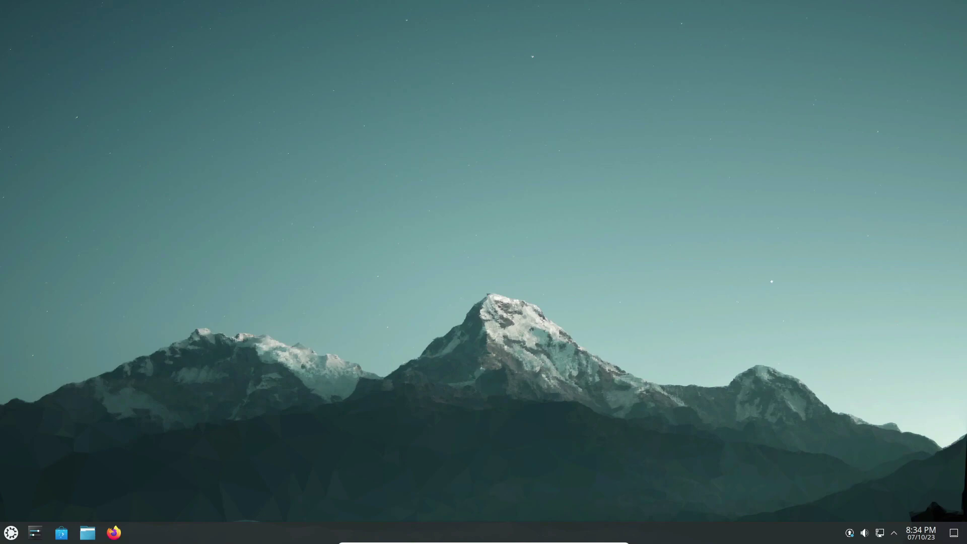
{"action": "left_click", "coordinate": [11, 532]}
{"action": "left_click", "coordinate": [198, 350]}
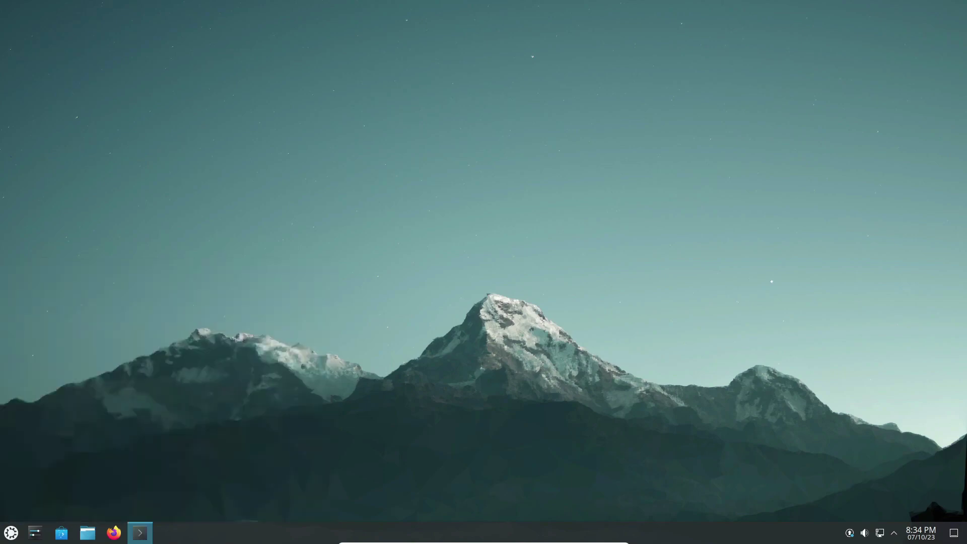
{"action": "type", "text": "python"}
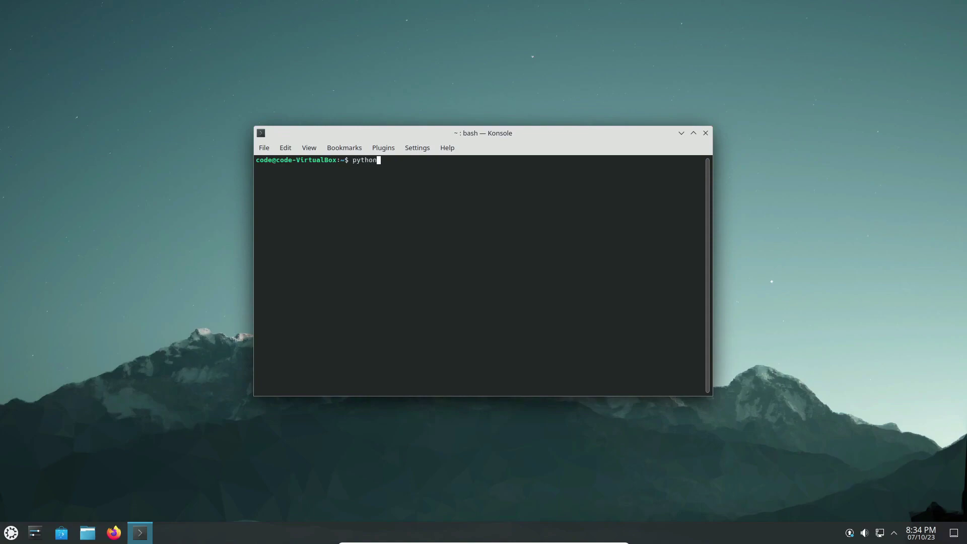
Run python and php; both are not found, with python3 and php-cli suggested
{"action": "key", "text": "Return"}
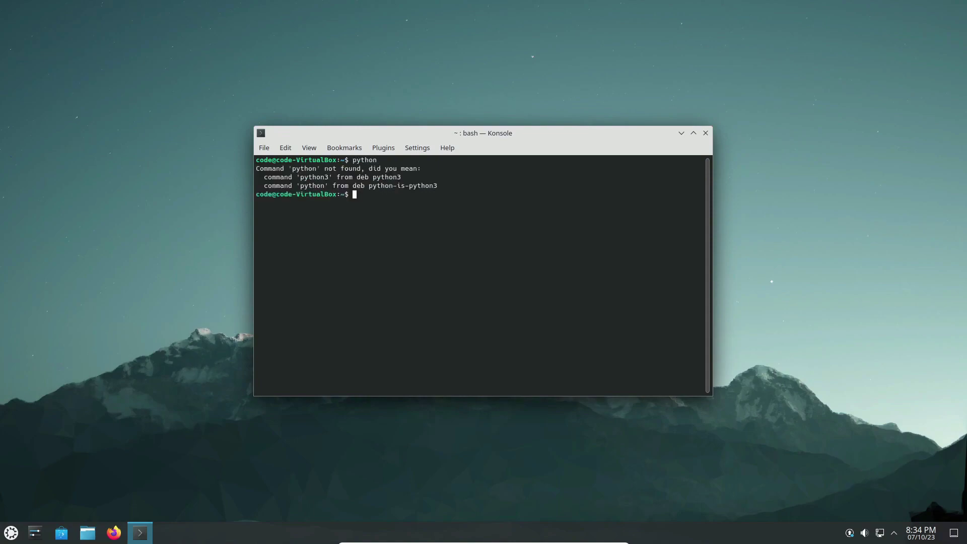
{"action": "type", "text": "php"}
{"action": "key", "text": "Return"}
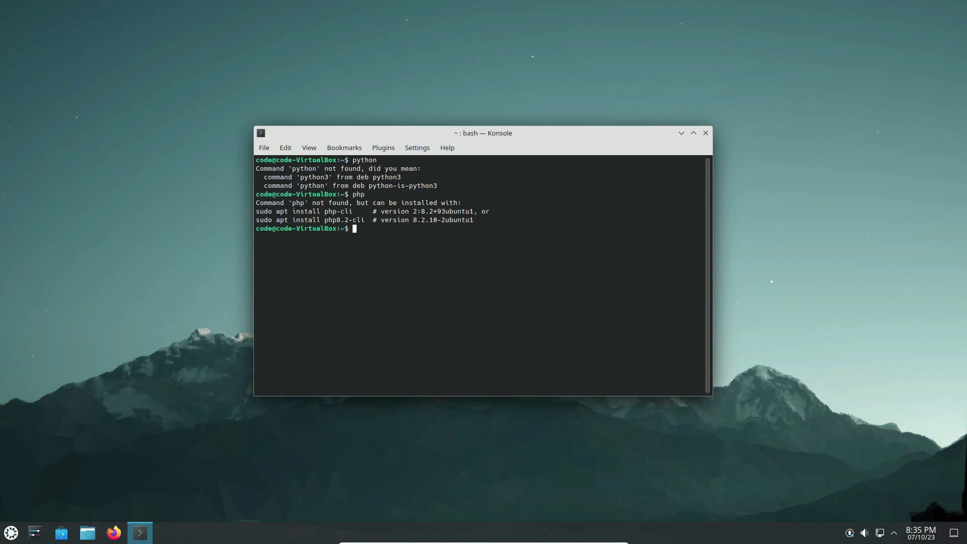